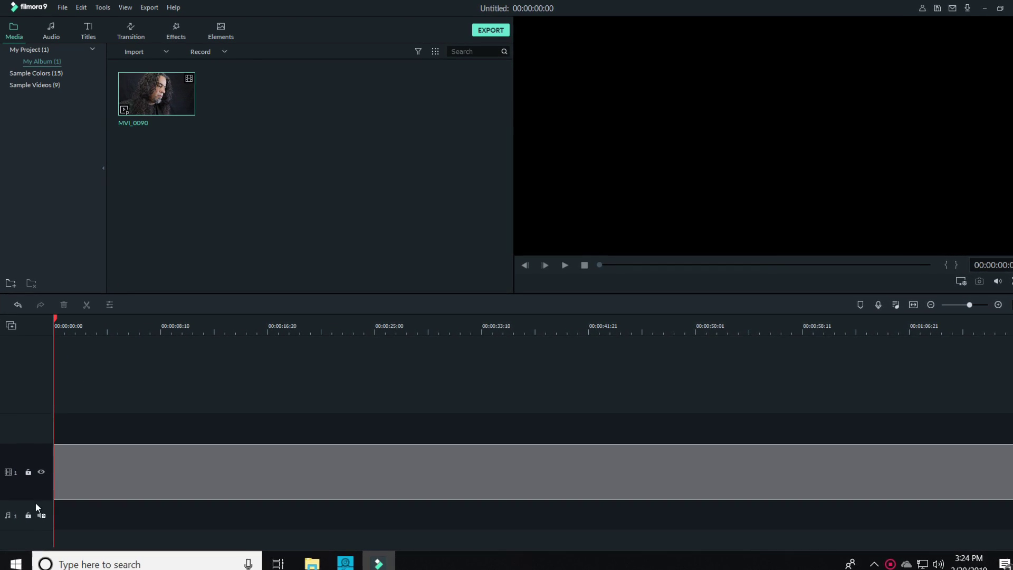
# Place MVI_0090 on the timeline and scrub the playhead to a later moment.
pyautogui.click(537, 293)
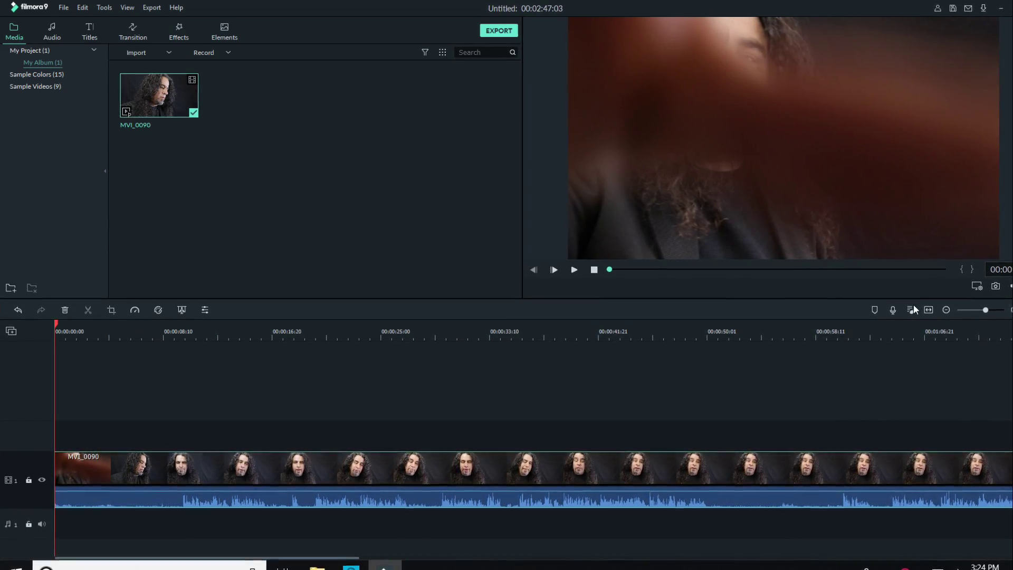
pyautogui.click(718, 333)
pyautogui.moveTo(718, 336); pyautogui.dragTo(776, 337)
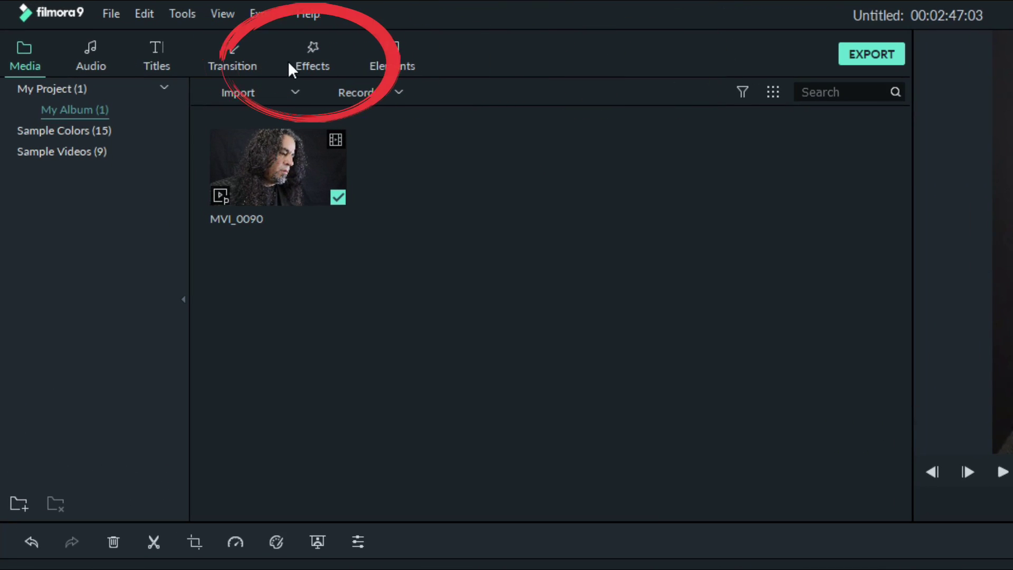
# Drag the Utility filter Mosaic onto track 2 at the timeline start.
pyautogui.click(300, 59)
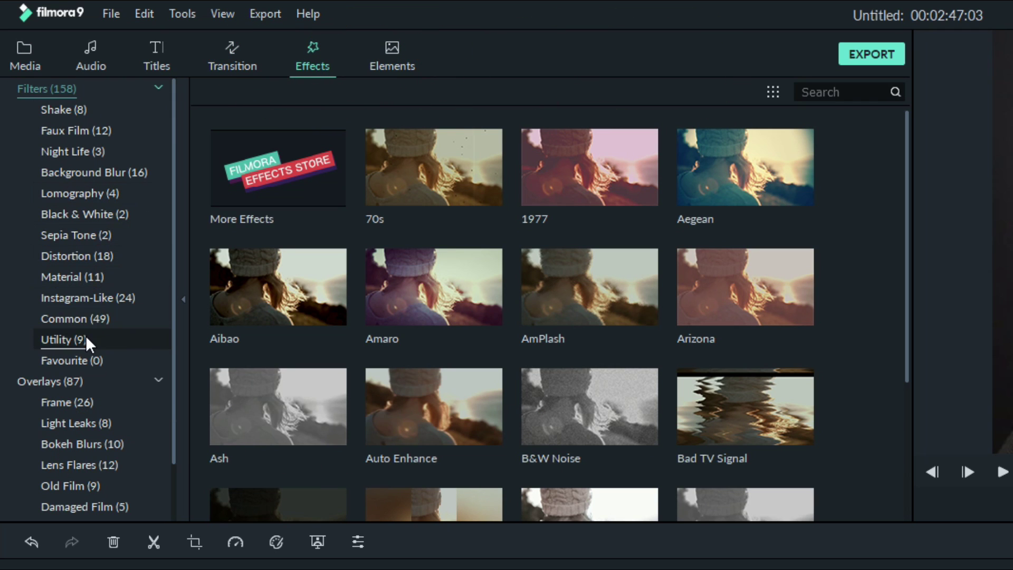
pyautogui.click(86, 334)
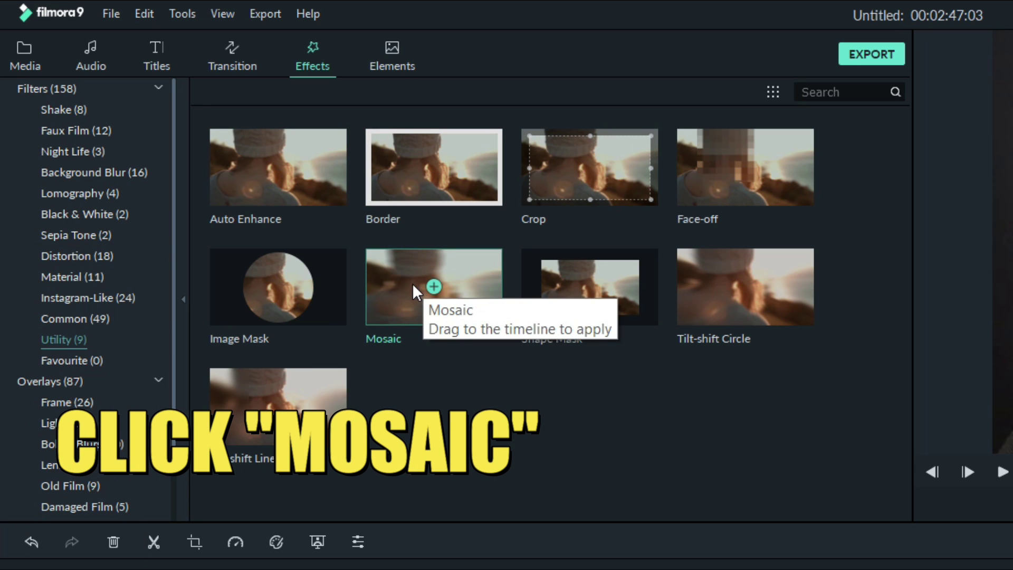
pyautogui.moveTo(413, 283); pyautogui.dragTo(334, 521)
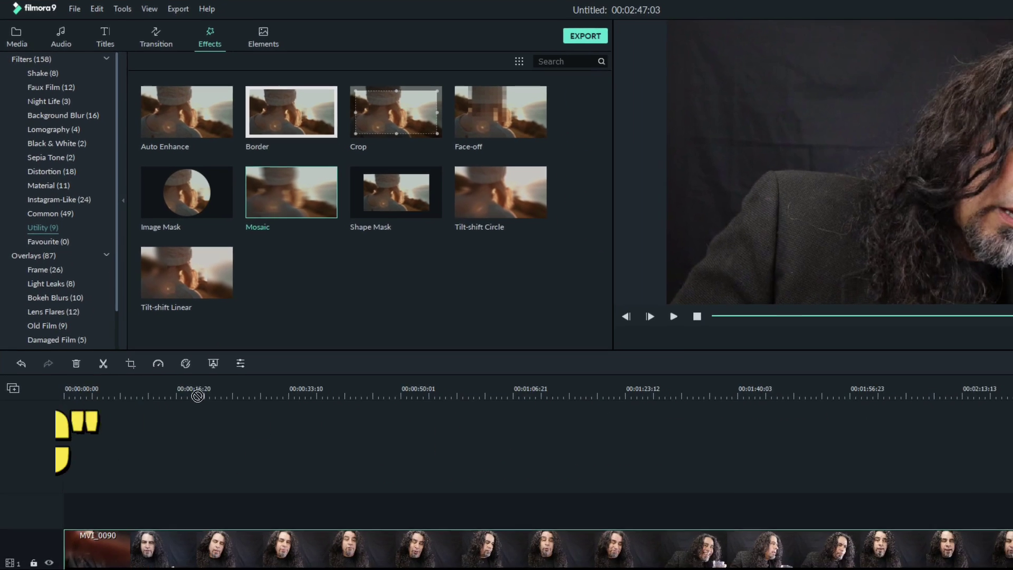
pyautogui.moveTo(226, 354); pyautogui.dragTo(73, 513)
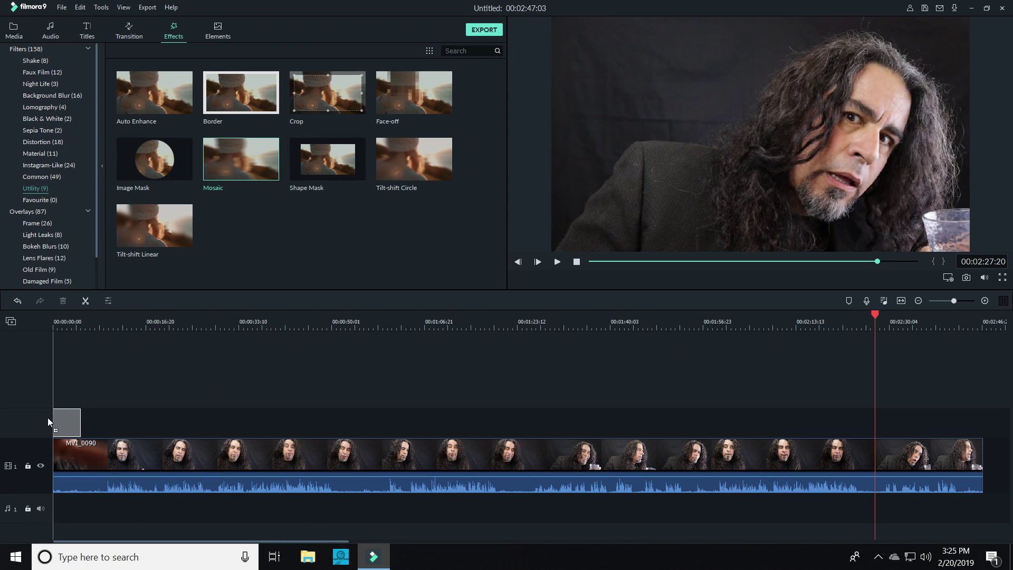
pyautogui.moveTo(48, 418); pyautogui.dragTo(674, 464)
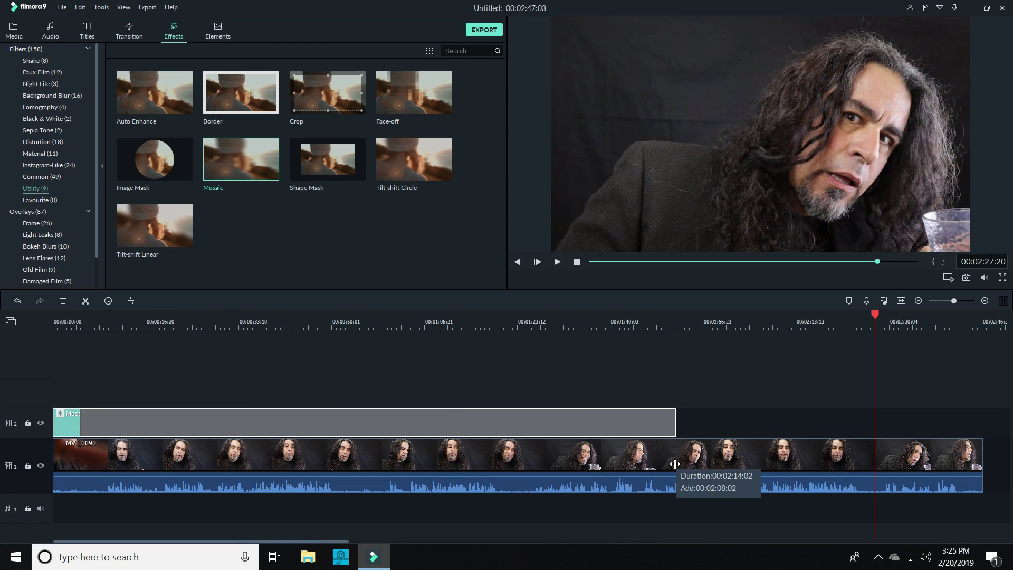
# Extend Mosaic to the end of MVI_0090 and move its box over the face.
pyautogui.moveTo(793, 442); pyautogui.dragTo(984, 428)
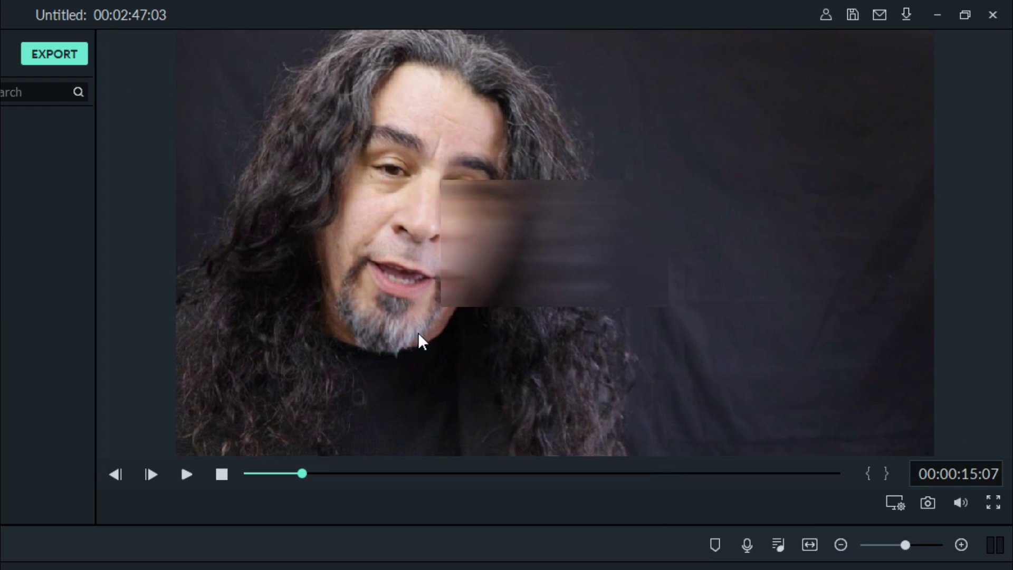
pyautogui.moveTo(484, 259); pyautogui.dragTo(358, 262)
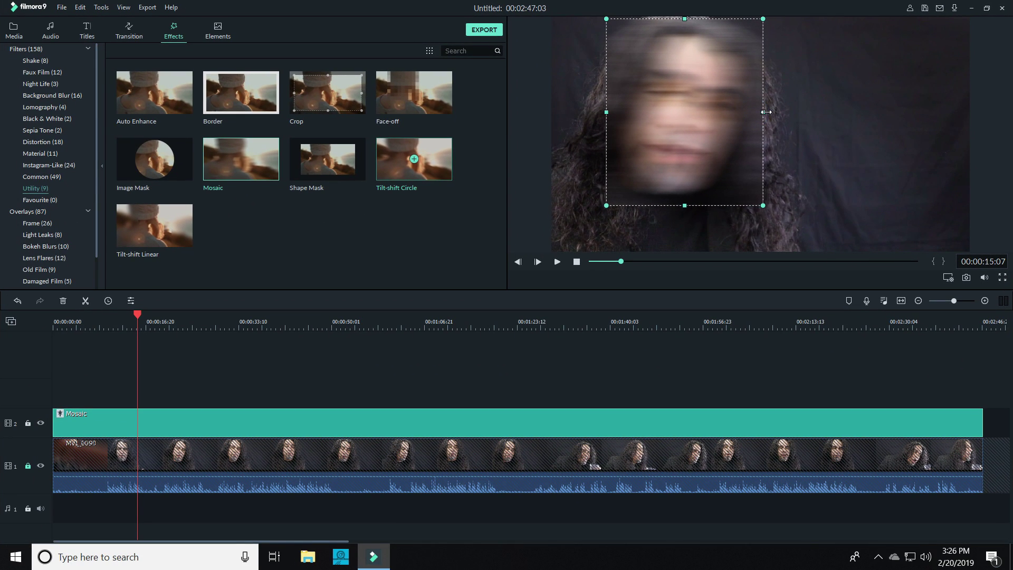
# Set the Mosaic type to pixelated blocks, with blur amount 20 and adjusted opacity.
pyautogui.doubleClick(290, 422)
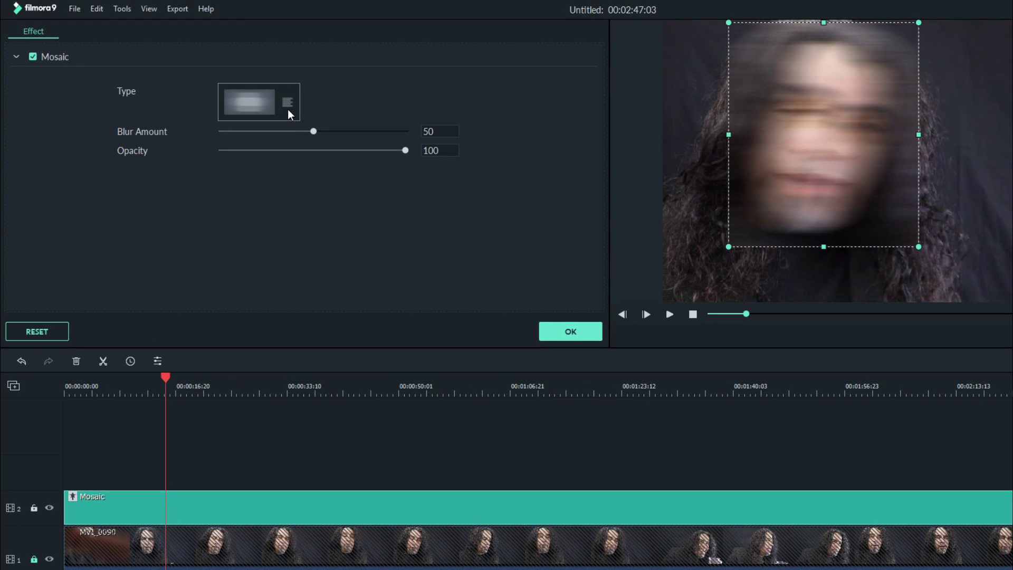
pyautogui.click(289, 106)
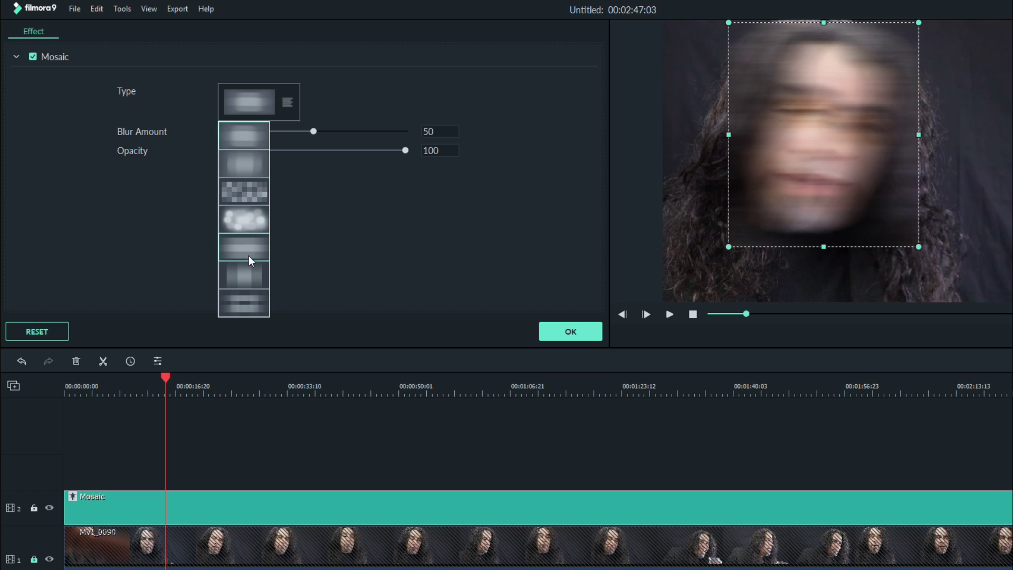
pyautogui.click(249, 192)
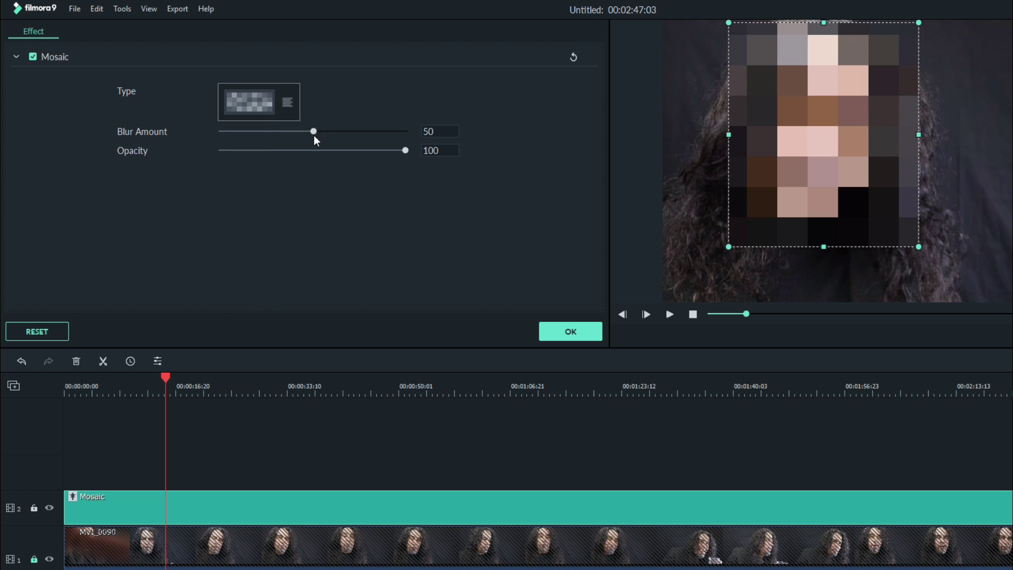
pyautogui.moveTo(313, 132)
pyautogui.mouseDown()
pyautogui.moveTo(204, 115)
pyautogui.moveTo(220, 114)
pyautogui.mouseUp()
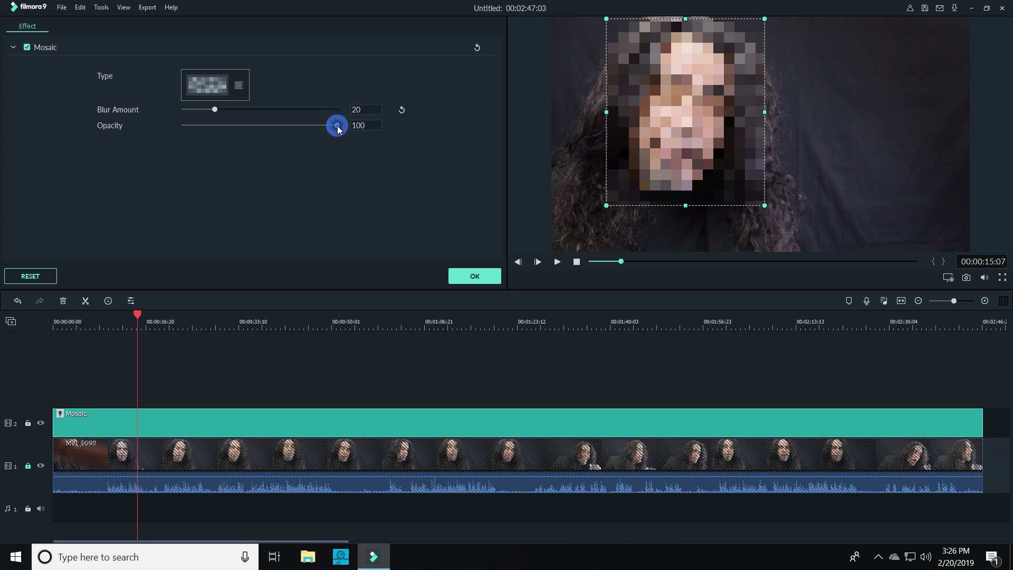
pyautogui.moveTo(337, 126)
pyautogui.mouseDown()
pyautogui.moveTo(229, 125)
pyautogui.moveTo(314, 125)
pyautogui.mouseUp()
# Keep the Mosaic settings, set the clip's audio pitch to -3.00, and play back.
pyautogui.click(474, 274)
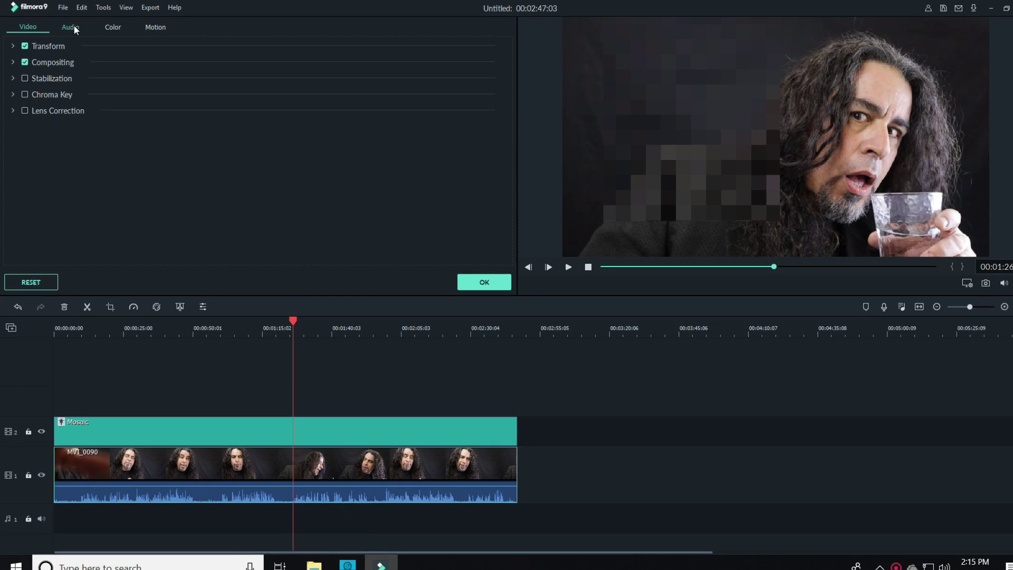
pyautogui.click(69, 26)
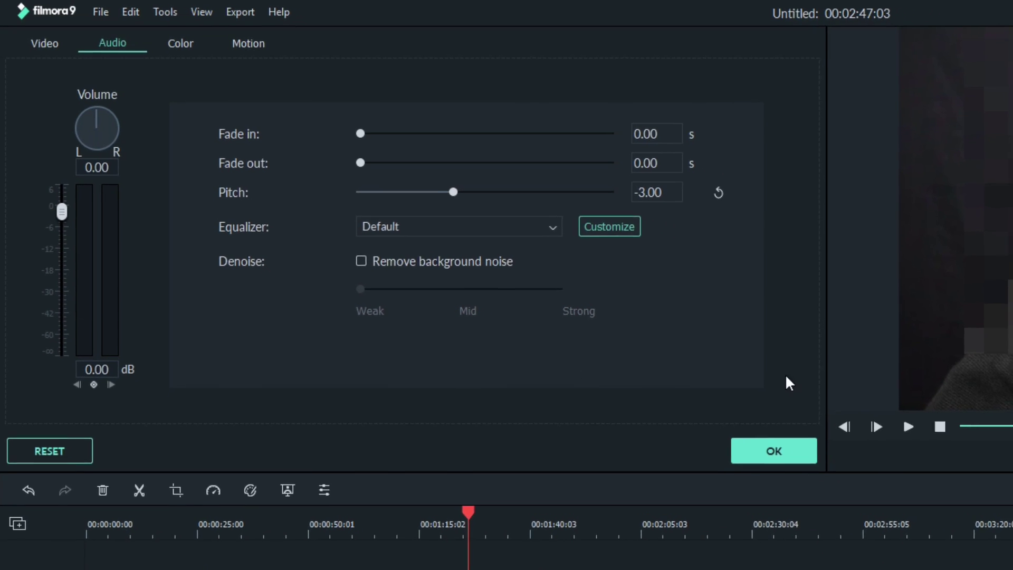
pyautogui.click(692, 399)
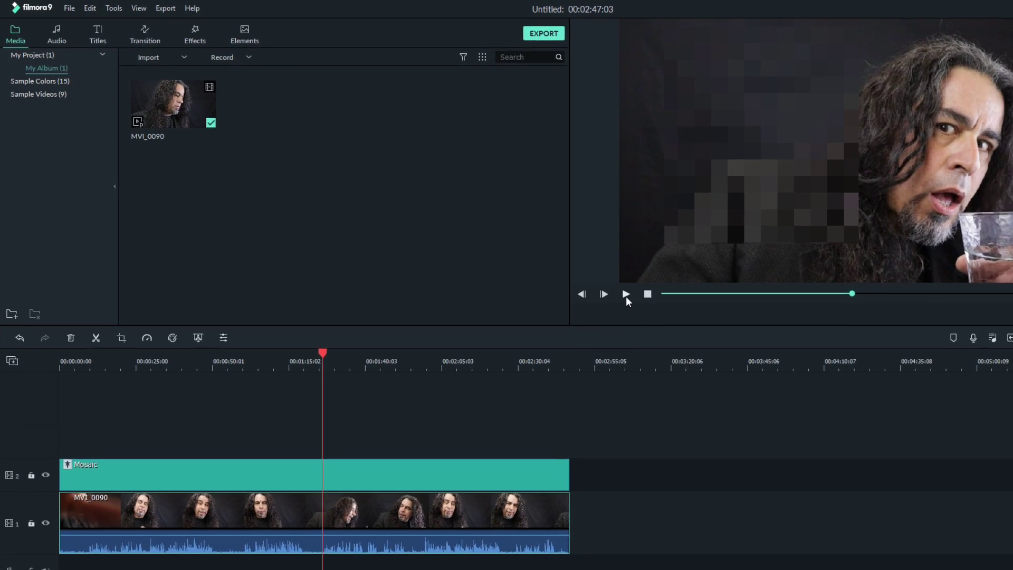
pyautogui.click(646, 304)
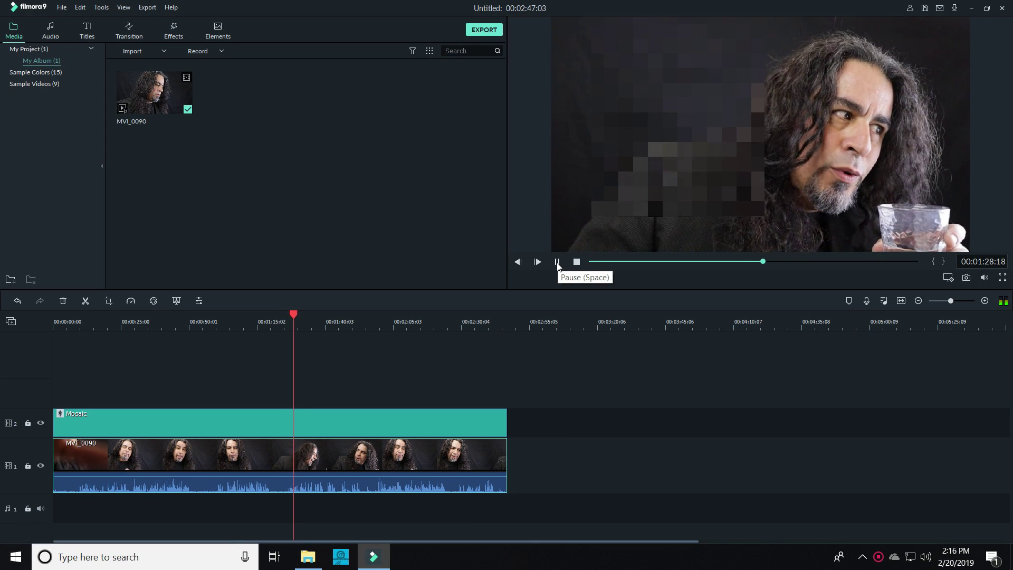
pyautogui.click(572, 268)
pyautogui.click(557, 262)
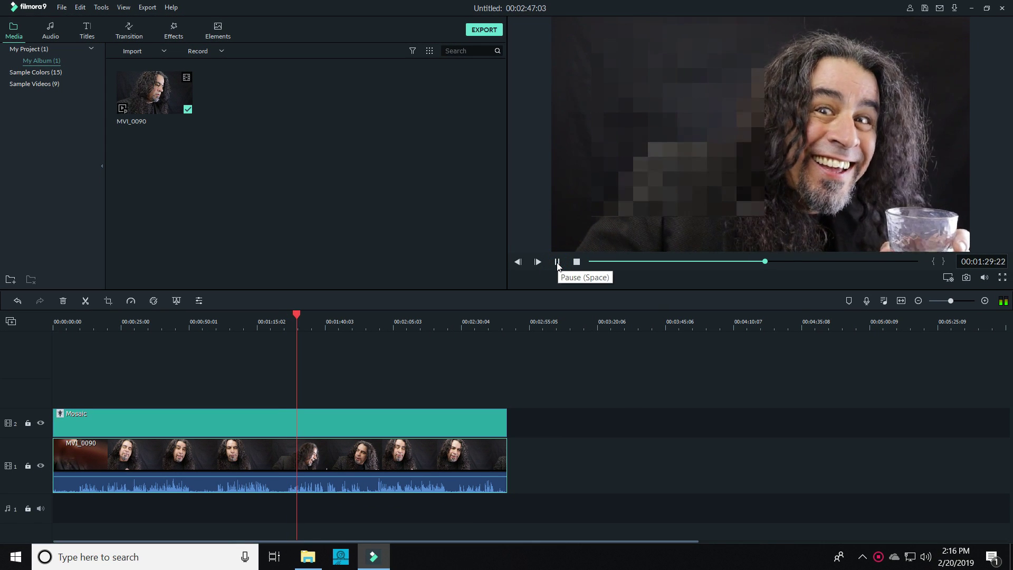
pyautogui.click(557, 262)
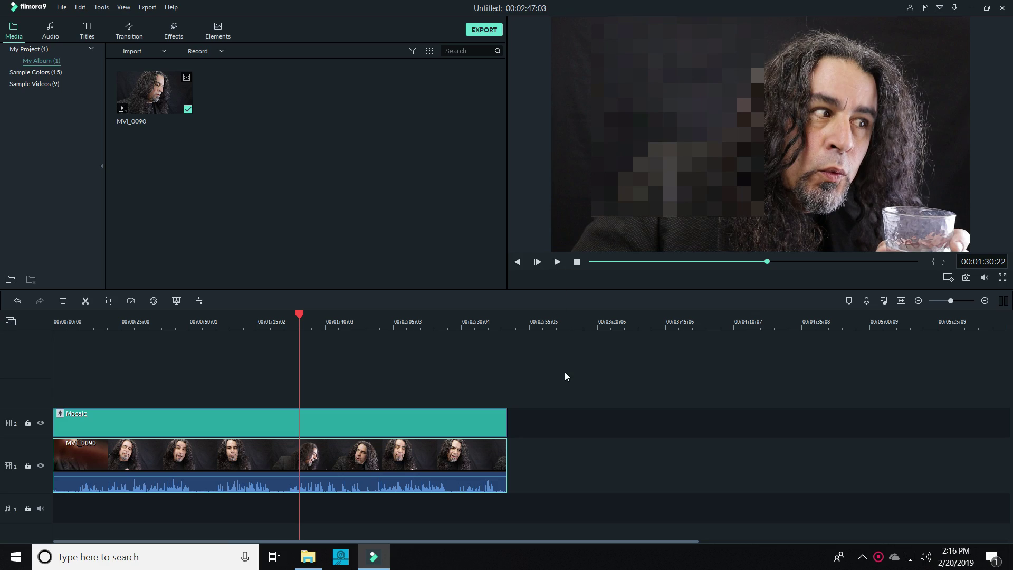